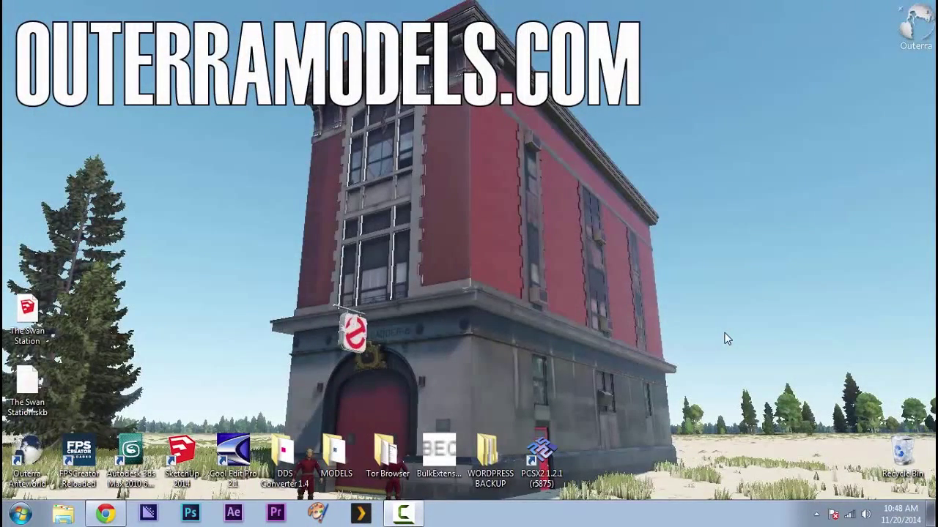
Step: Launch Outerra Anteworld from its desktop shortcut
{"action": "double_click", "coordinate": [27, 454]}
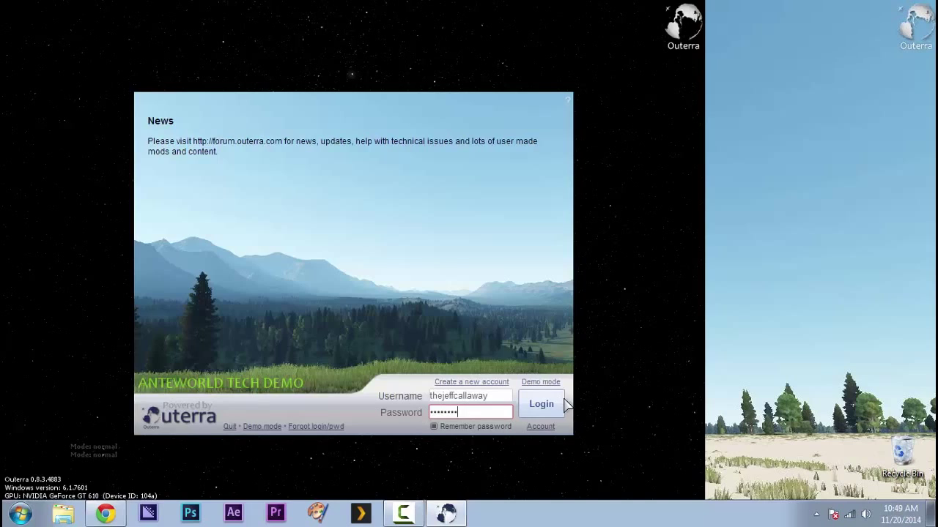
Step: Log in, drive the red car across the desert, then pause with Ctrl+B to open the Builder
{"action": "left_click", "coordinate": [563, 403]}
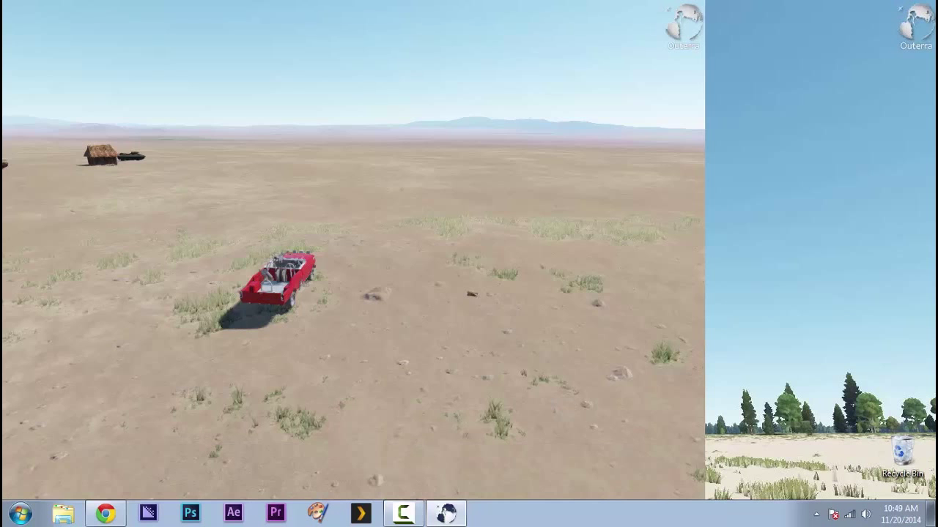
{"action": "key", "text": "w"}
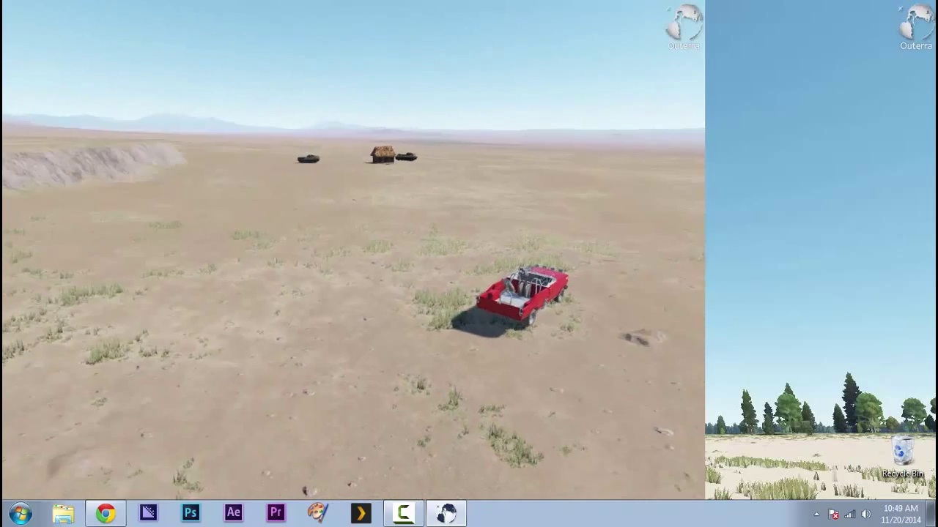
{"action": "key", "text": "w"}
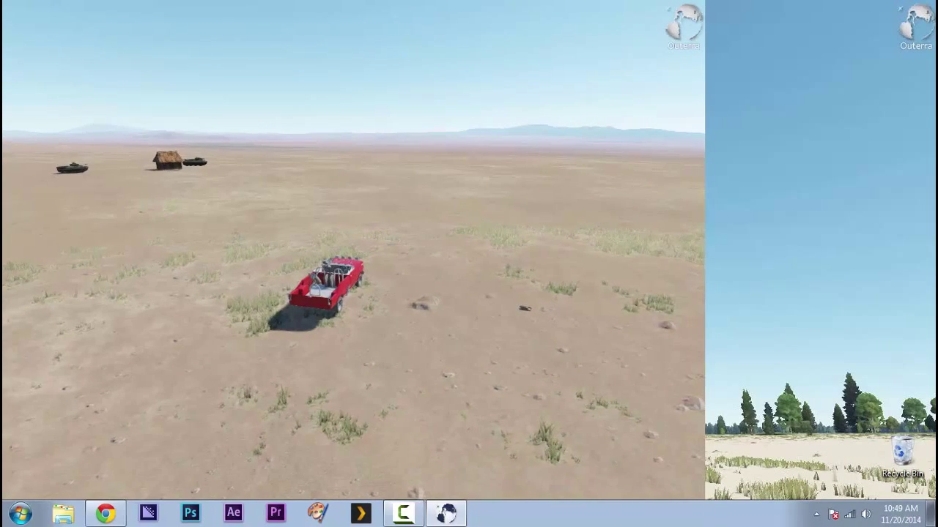
{"action": "key", "text": "w"}
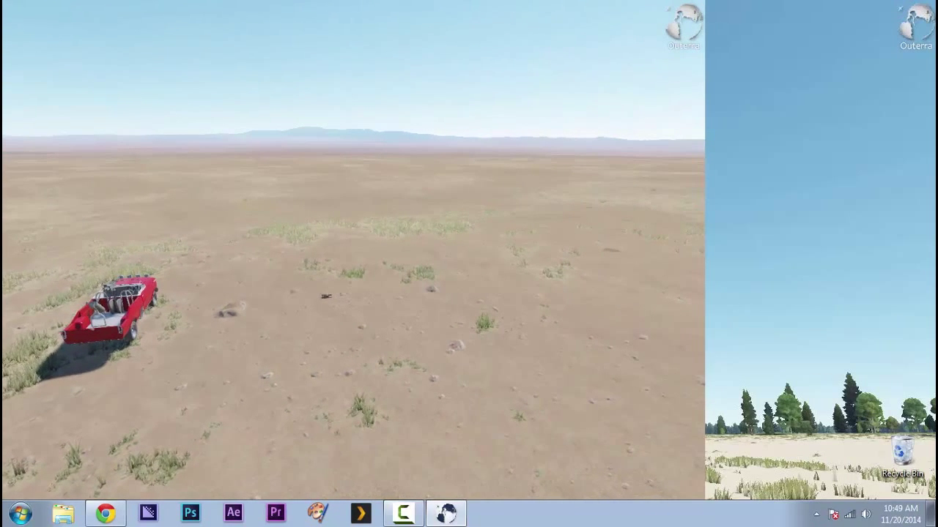
{"action": "key", "text": "ctrl+b"}
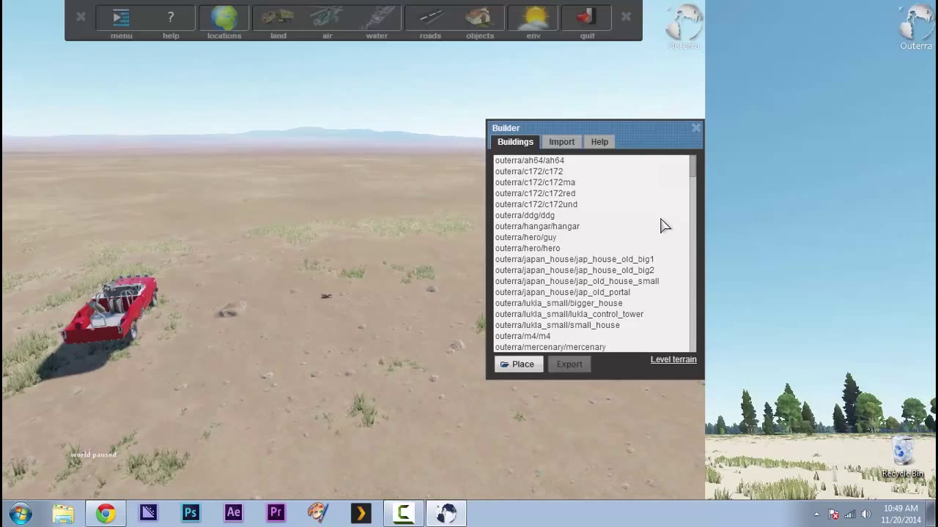
Step: Place a Tree_Spruce from the Builder list on the desert and start exporting it
{"action": "left_click_drag", "start_coordinate": [694, 170], "coordinate": [692, 300]}
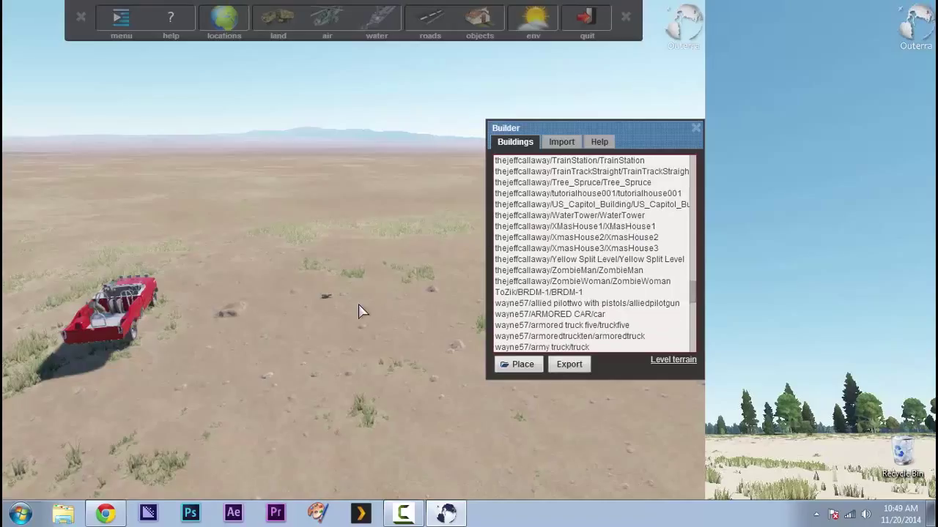
{"action": "left_click", "coordinate": [556, 183]}
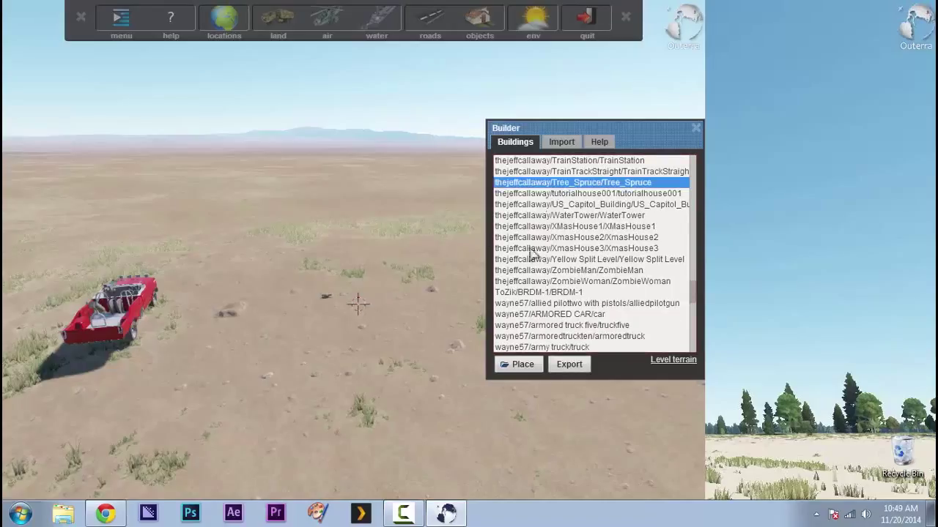
{"action": "left_click", "coordinate": [522, 365]}
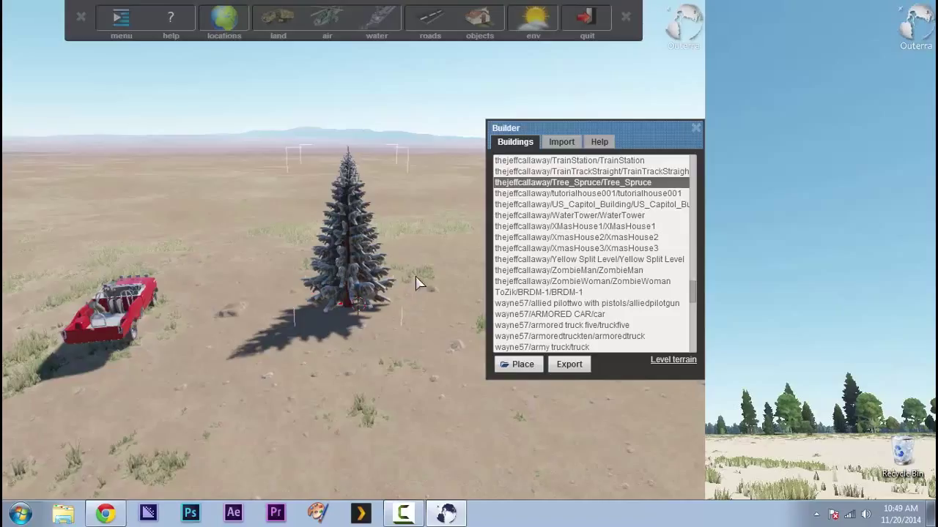
{"action": "left_click", "coordinate": [569, 365]}
{"action": "left_click", "coordinate": [569, 364]}
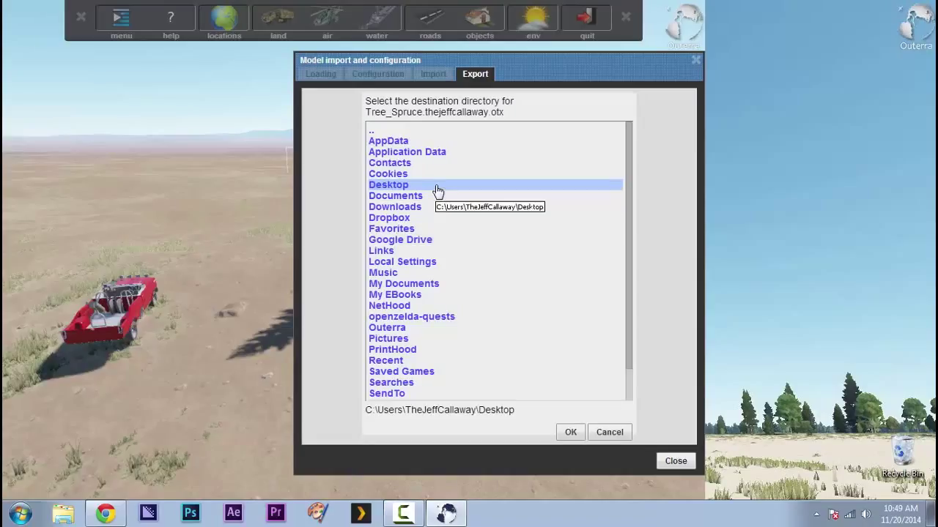
Step: Export Tree_Spruce.thejeffcallaway.otx to the Desktop and close the export window
{"action": "left_click", "coordinate": [569, 433]}
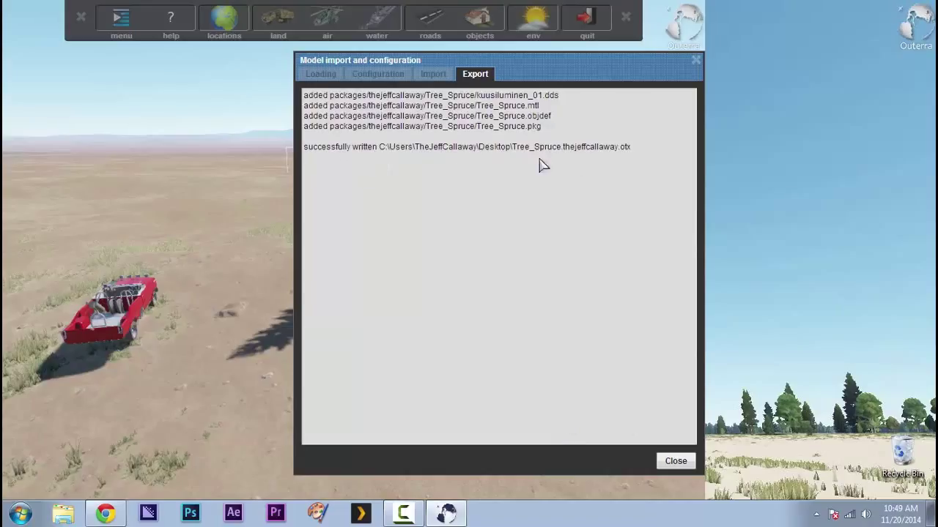
{"action": "left_click", "coordinate": [674, 466]}
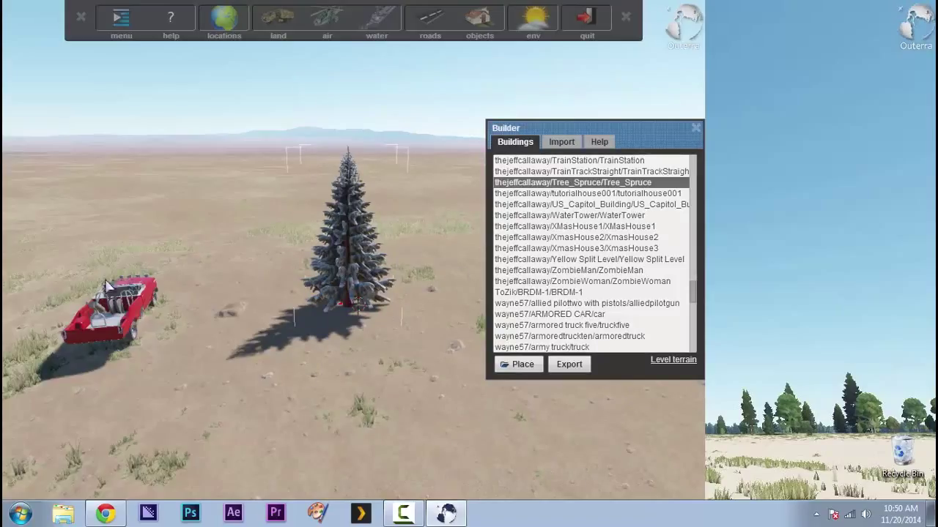
Step: Delete the red car, close the Builder, and quit Outerra Anteworld from the toolbar
{"action": "key", "text": "Delete"}
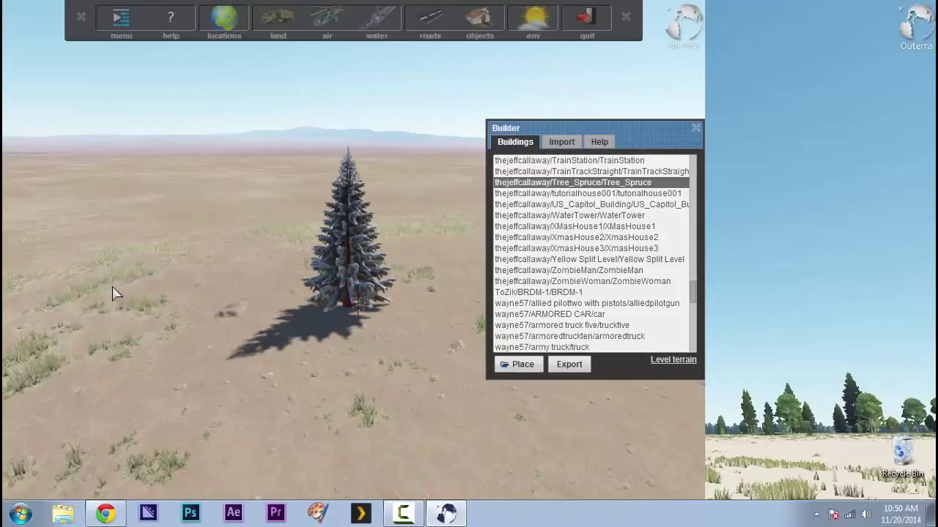
{"action": "left_click", "coordinate": [696, 128]}
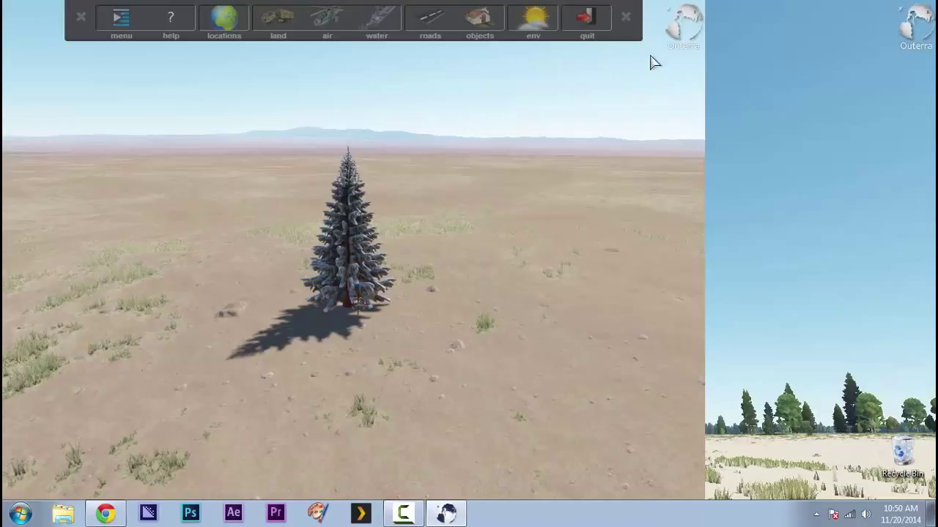
{"action": "left_click", "coordinate": [627, 19]}
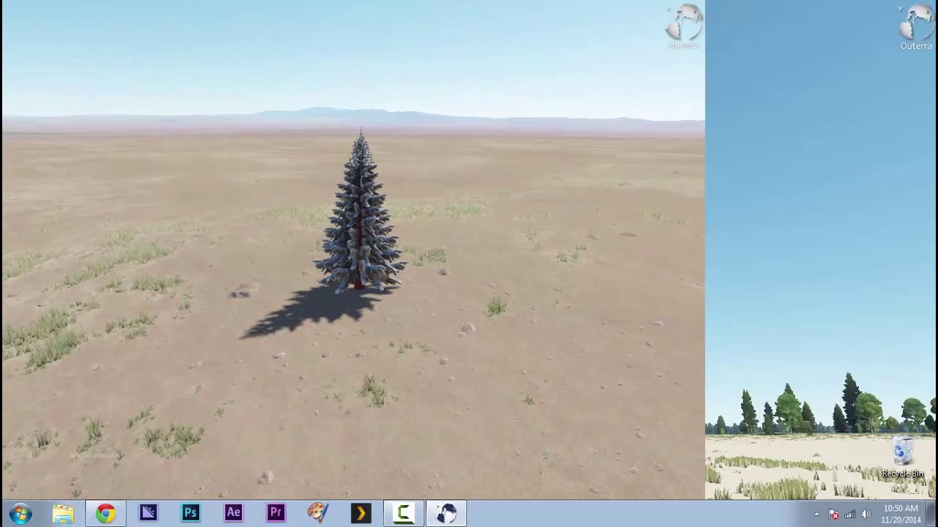
{"action": "key", "text": "Escape"}
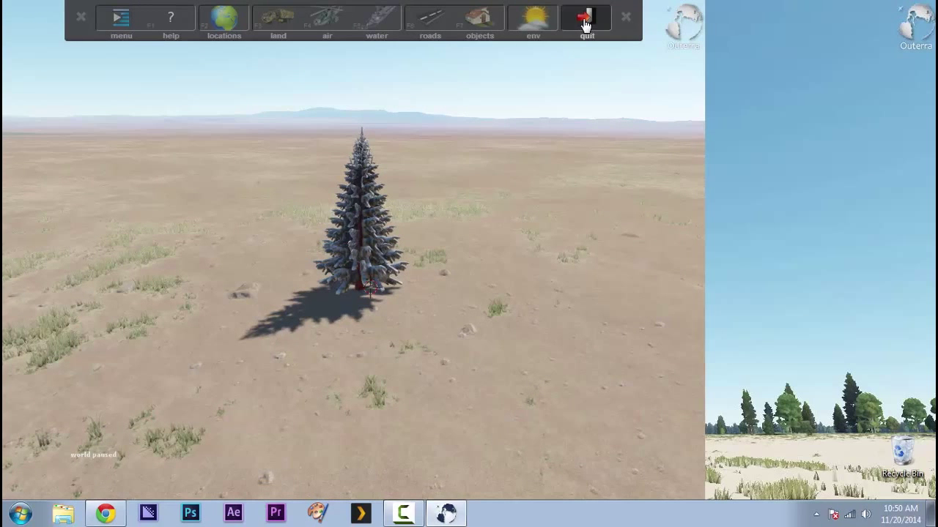
{"action": "left_click", "coordinate": [585, 26]}
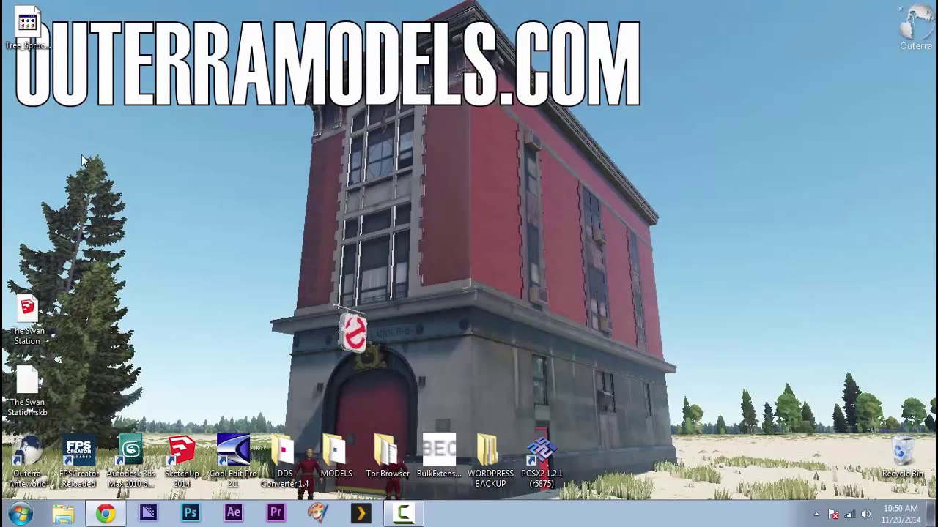
Step: Move the Tree_Spruce.otx icon to the middle of the desktop and check its details
{"action": "left_click_drag", "start_coordinate": [107, 205], "coordinate": [447, 291]}
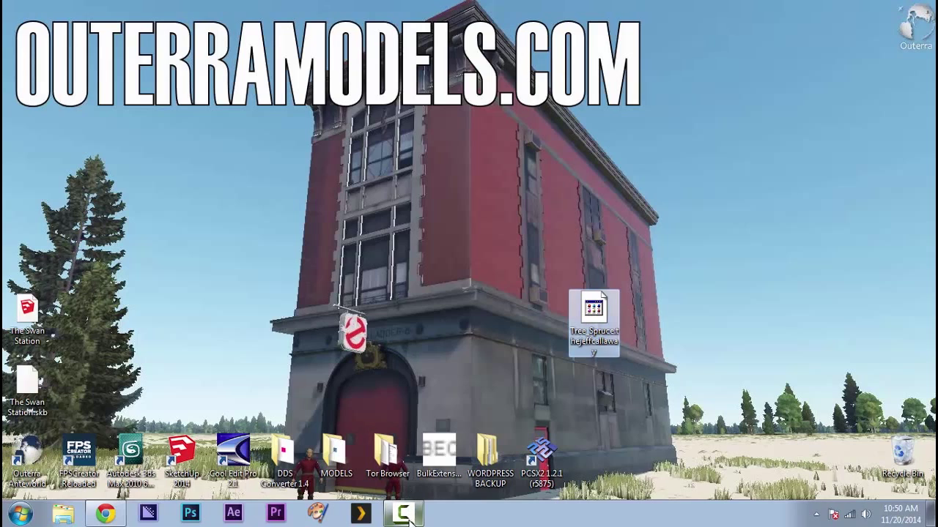
{"action": "left_click", "coordinate": [401, 379]}
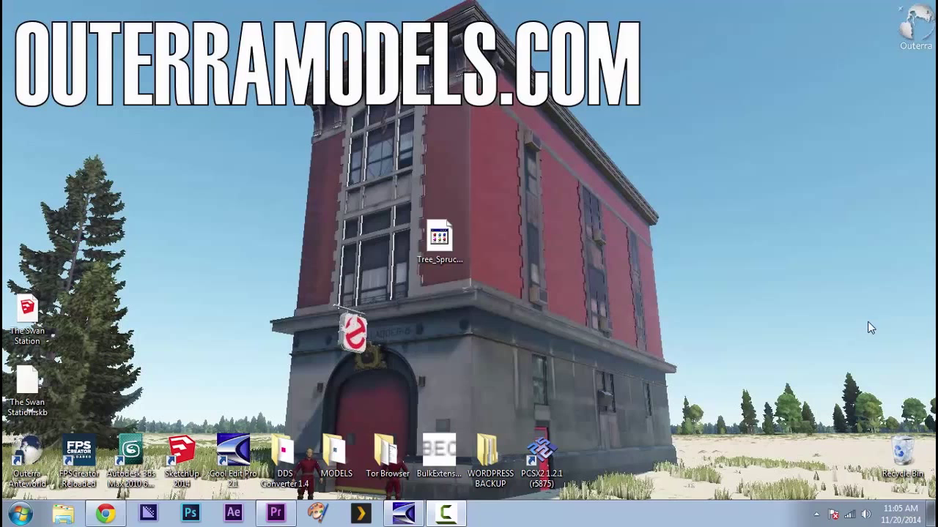
{"action": "left_click", "coordinate": [449, 252]}
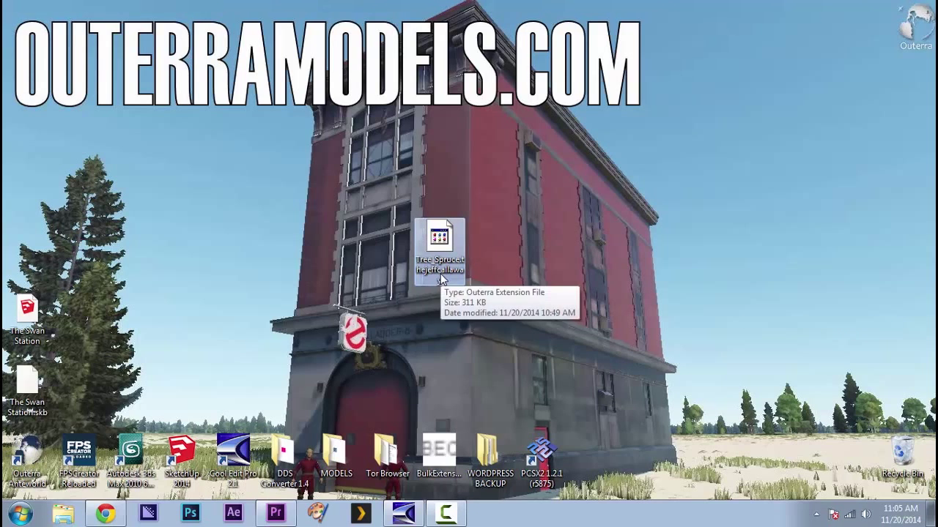
{"action": "left_click", "coordinate": [555, 265]}
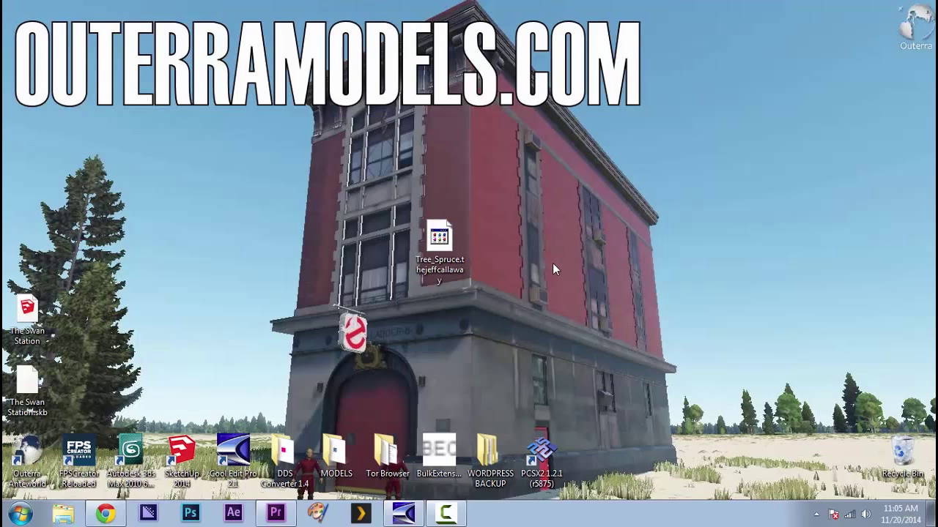
{"action": "left_click", "coordinate": [106, 515]}
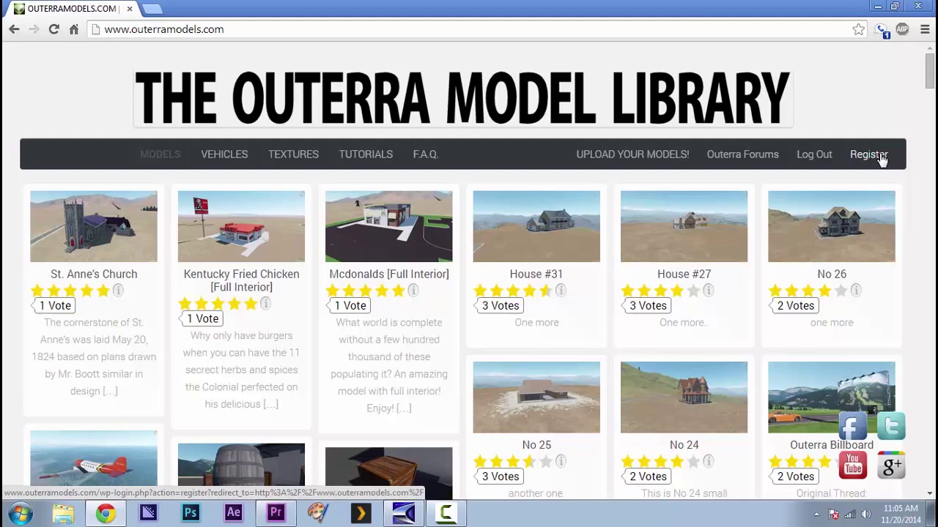
Step: Open the Upload YOUR Model! [Beta] form on outerramodels.com and begin choosing an image
{"action": "left_click", "coordinate": [611, 159]}
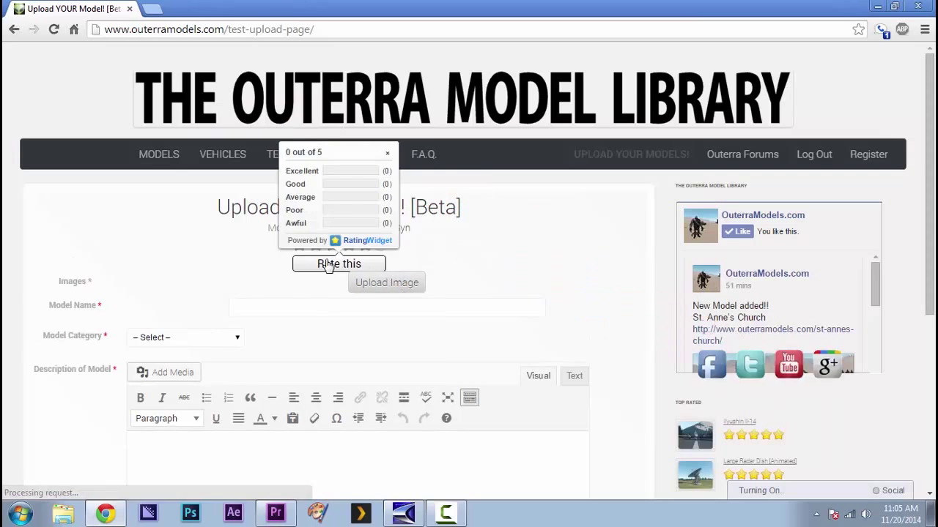
{"action": "left_click", "coordinate": [393, 291]}
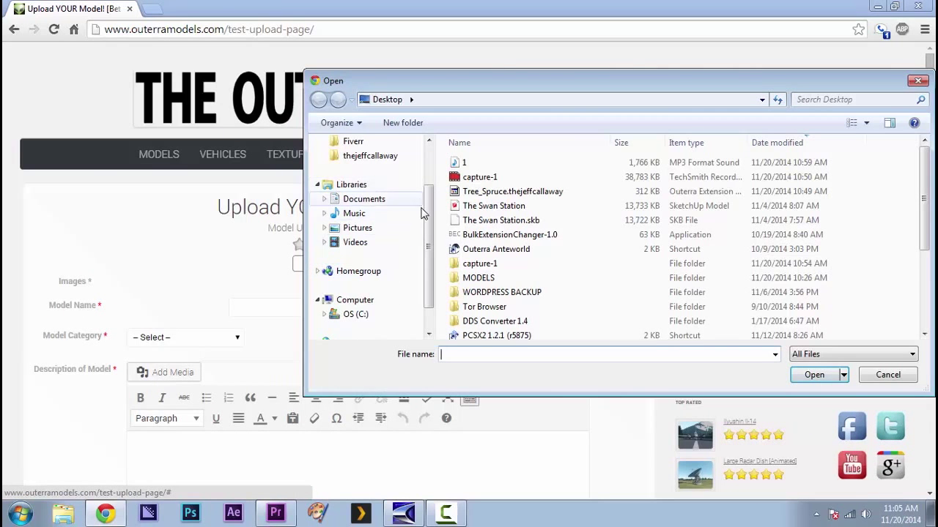
Step: Attach screen_1416498612.jpg from the user's Outerra screenshots folder as the model image
{"action": "left_click", "coordinate": [356, 316]}
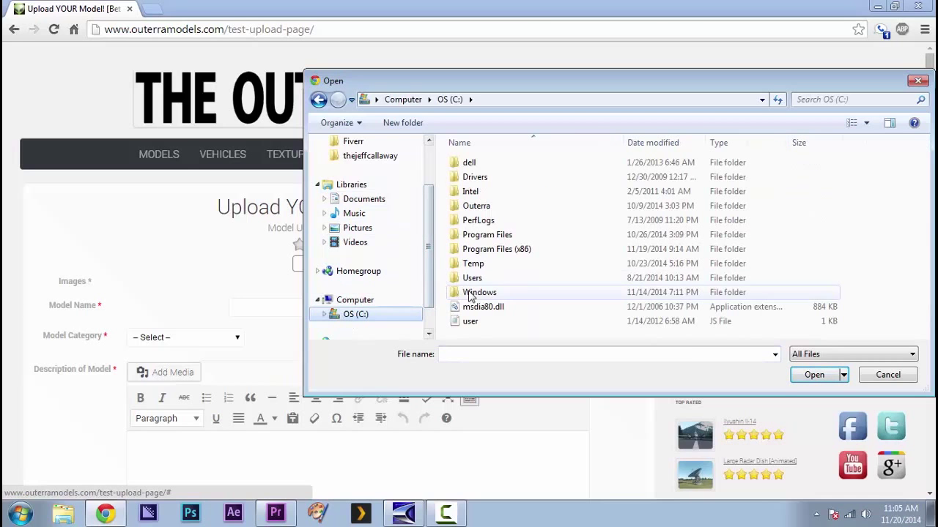
{"action": "double_click", "coordinate": [473, 278]}
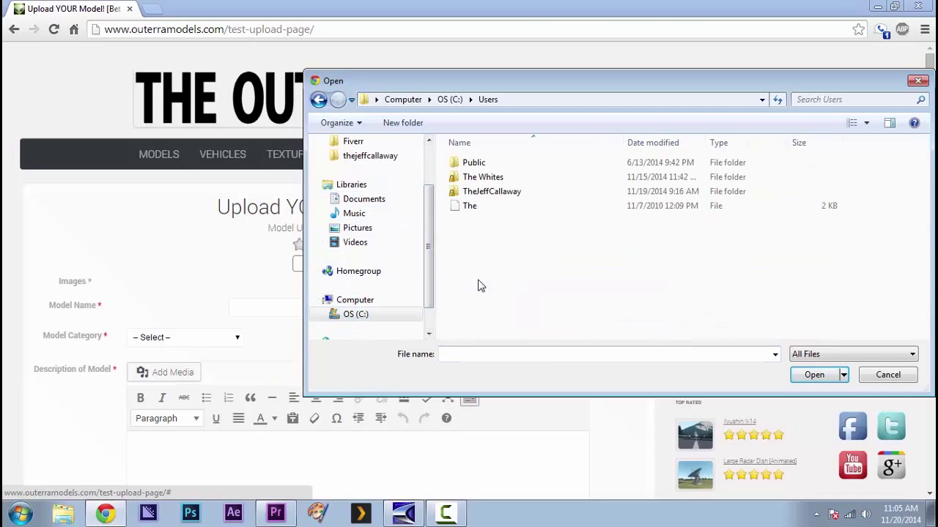
{"action": "double_click", "coordinate": [476, 192]}
{"action": "scroll", "coordinate": [487, 200], "scroll_direction": "down", "scroll_amount": 2}
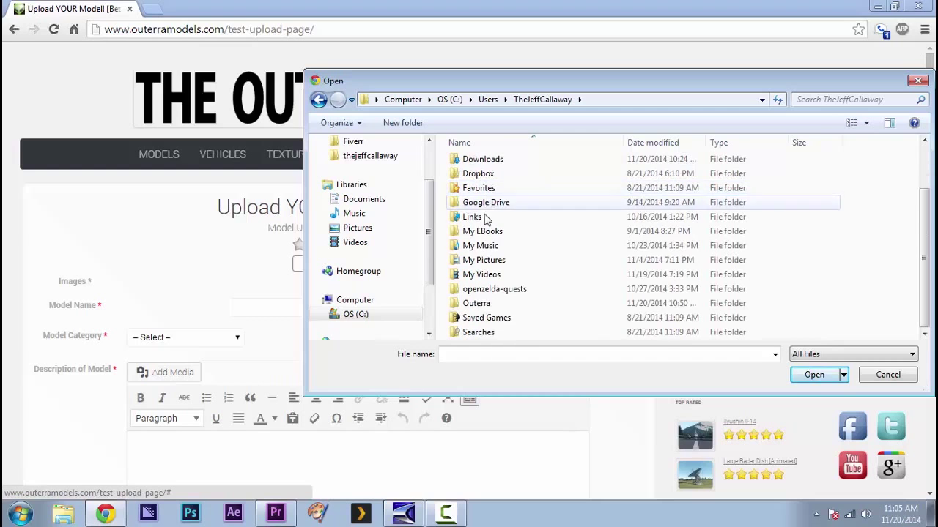
{"action": "double_click", "coordinate": [475, 307]}
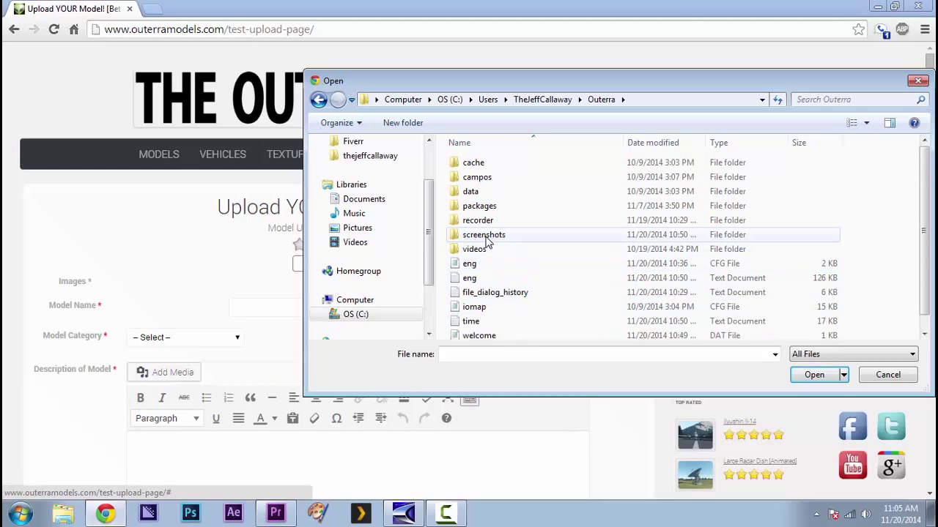
{"action": "double_click", "coordinate": [486, 240]}
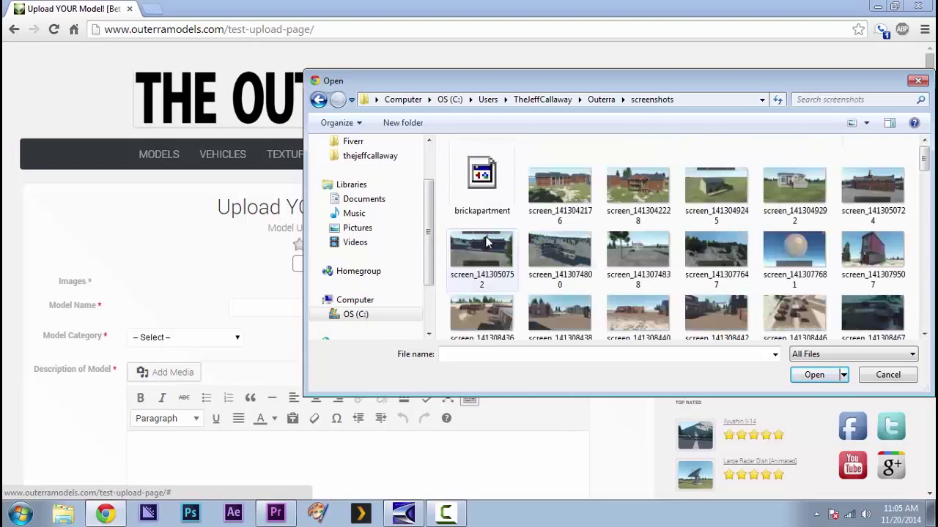
{"action": "scroll", "coordinate": [521, 238], "scroll_direction": "down", "scroll_amount": 10}
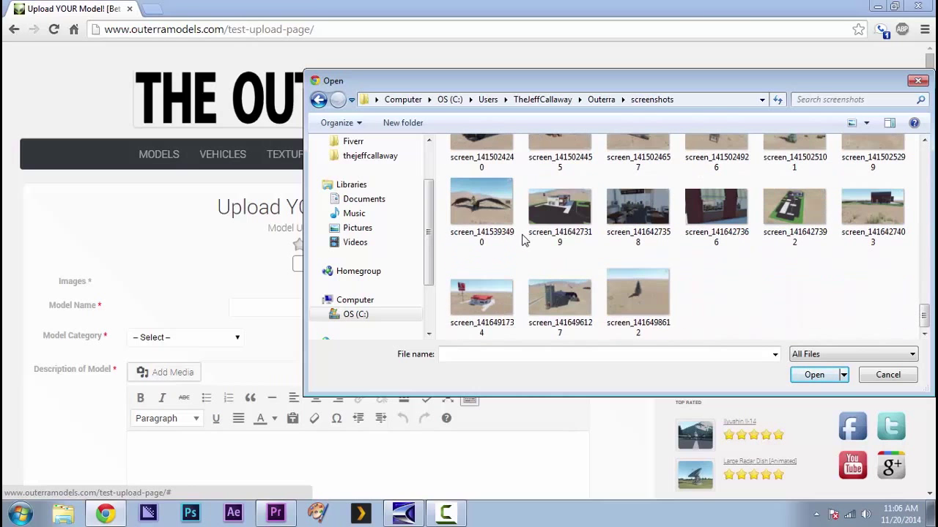
{"action": "double_click", "coordinate": [656, 302]}
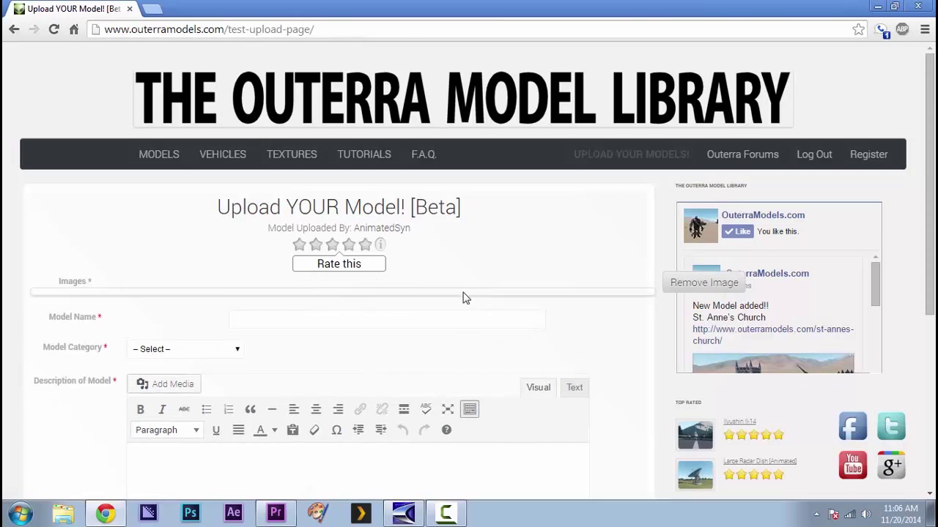
Step: Name the model Spruce Tree and file it under PARKS & RECREATION
{"action": "scroll", "coordinate": [347, 292], "scroll_direction": "down", "scroll_amount": 7}
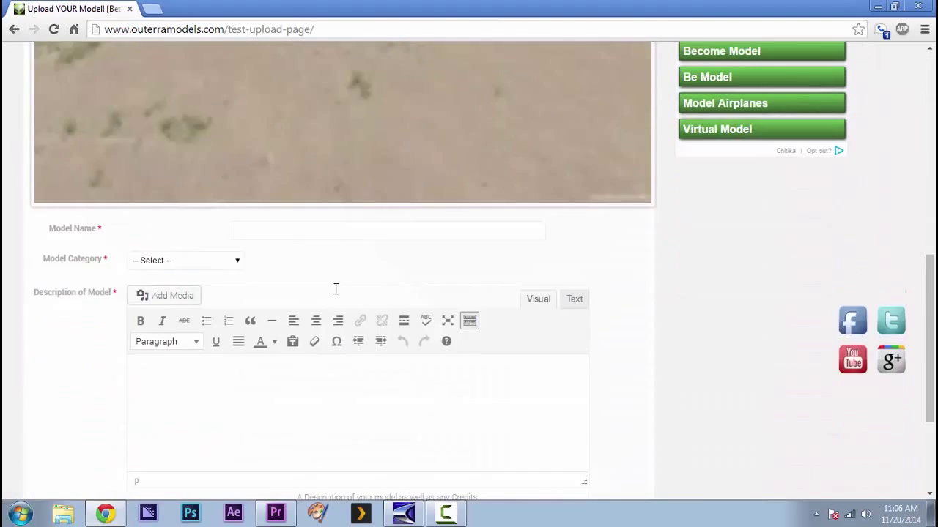
{"action": "scroll", "coordinate": [335, 295], "scroll_direction": "up", "scroll_amount": 1}
{"action": "left_click", "coordinate": [271, 301]}
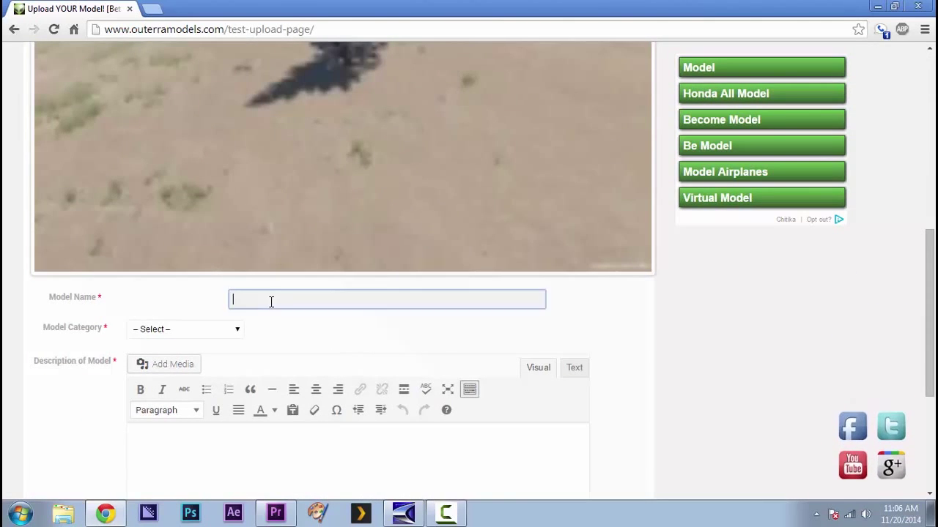
{"action": "type", "text": "Spruce Tree"}
{"action": "left_click", "coordinate": [239, 332]}
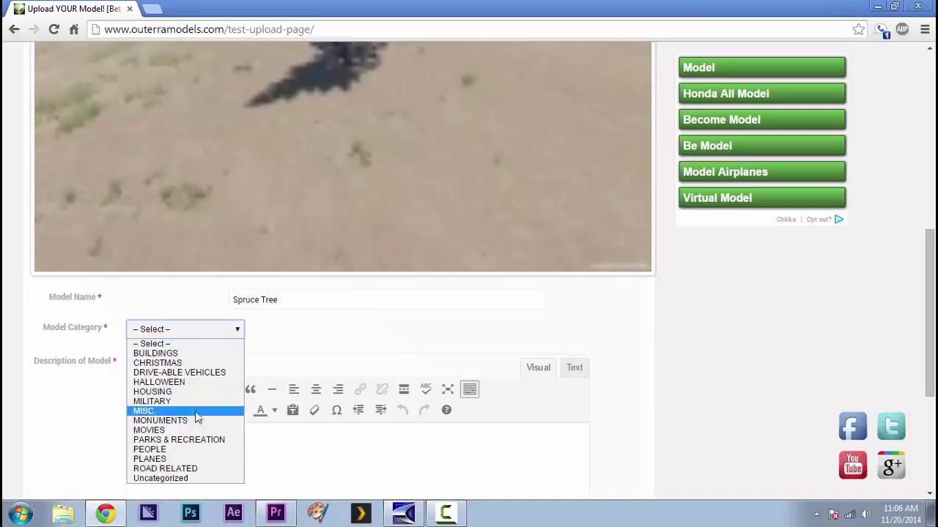
{"action": "left_click", "coordinate": [197, 441]}
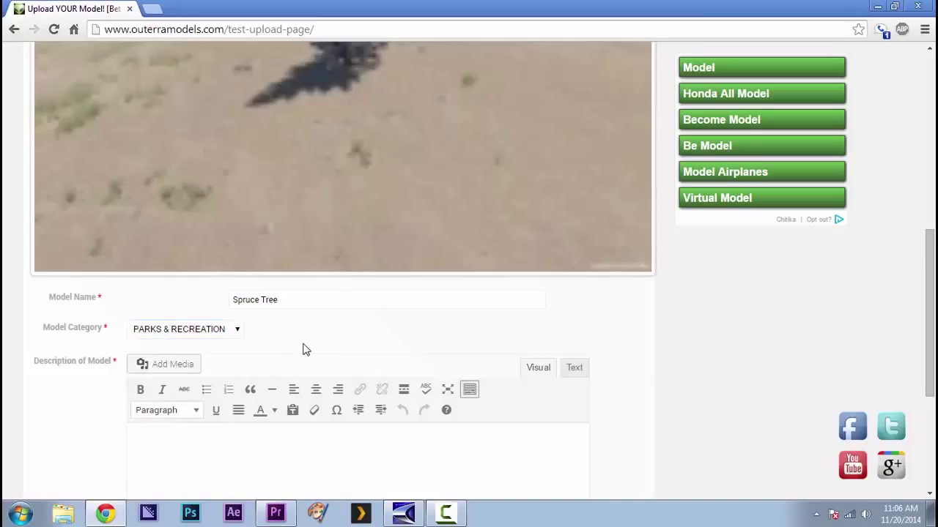
Step: Enter the description 'A cute spruce tree with light snow cover.'
{"action": "scroll", "coordinate": [304, 349], "scroll_direction": "down", "scroll_amount": 2}
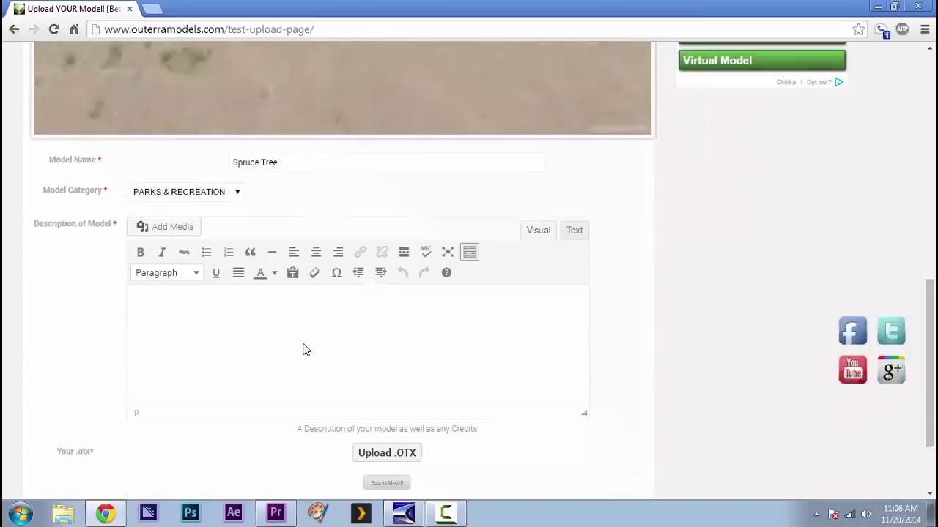
{"action": "left_click", "coordinate": [240, 304]}
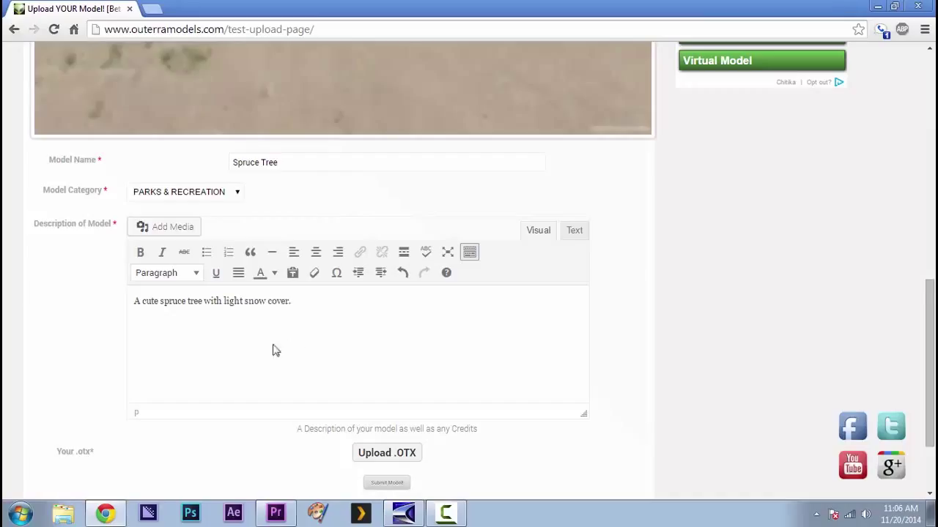
{"action": "scroll", "coordinate": [204, 320], "scroll_direction": "down", "scroll_amount": 3}
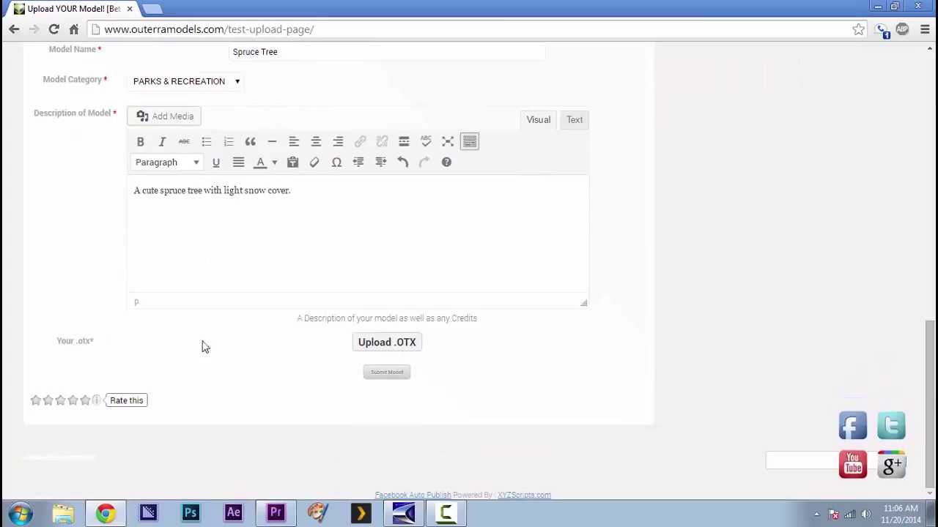
Step: Upload Tree_Spruce.thejeffcallaway.otx from the Desktop and submit the Spruce Tree listing
{"action": "left_click", "coordinate": [380, 348]}
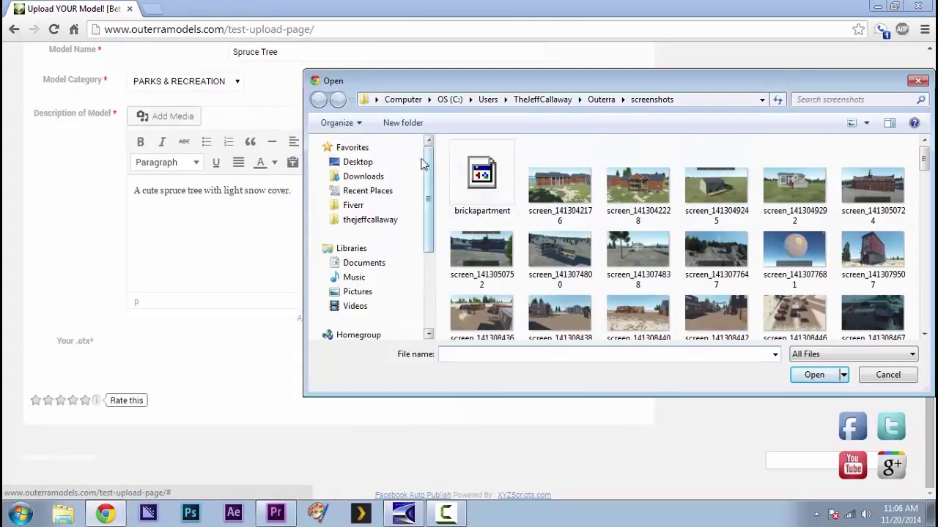
{"action": "left_click", "coordinate": [361, 167]}
{"action": "scroll", "coordinate": [522, 217], "scroll_direction": "down", "scroll_amount": 3}
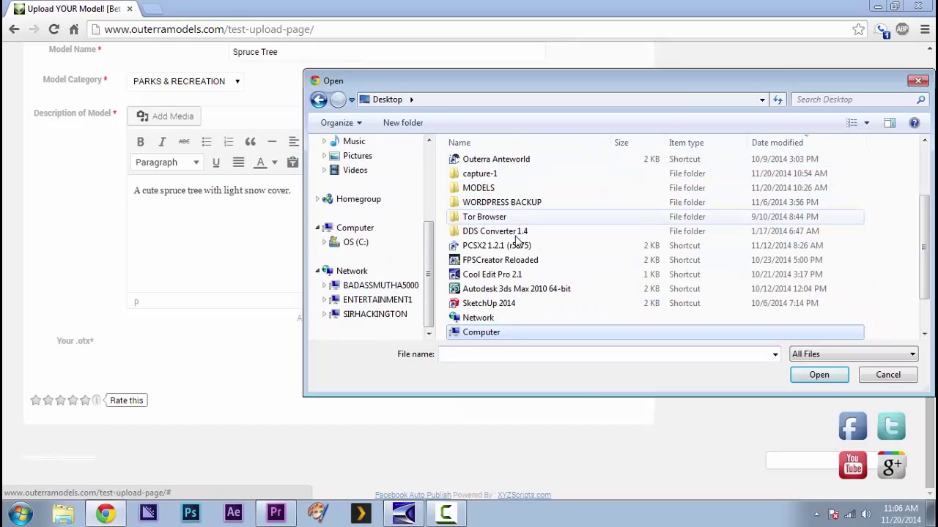
{"action": "scroll", "coordinate": [511, 271], "scroll_direction": "down", "scroll_amount": 1}
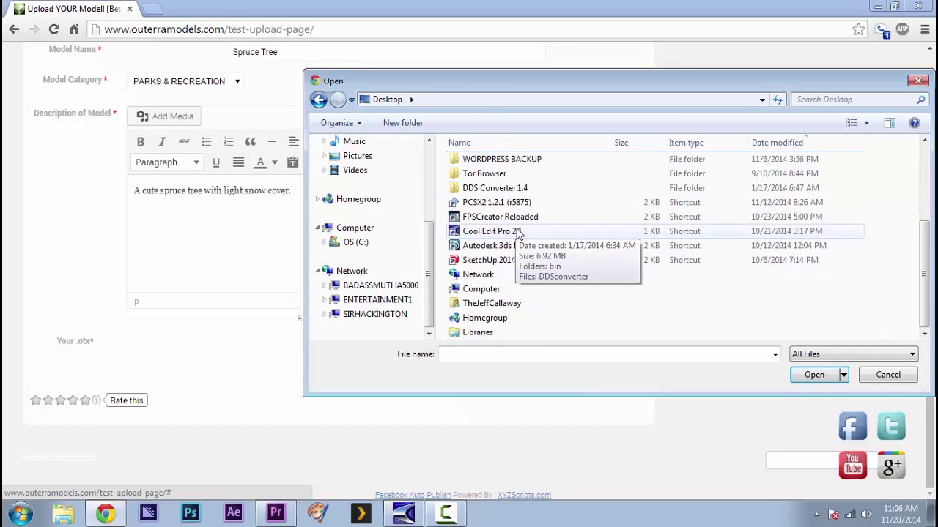
{"action": "scroll", "coordinate": [503, 315], "scroll_direction": "up", "scroll_amount": 3}
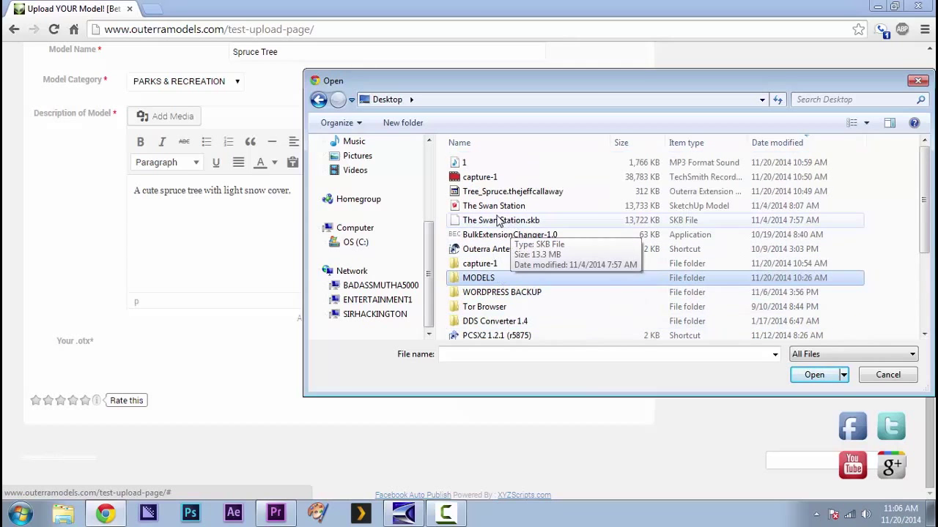
{"action": "left_click", "coordinate": [496, 193]}
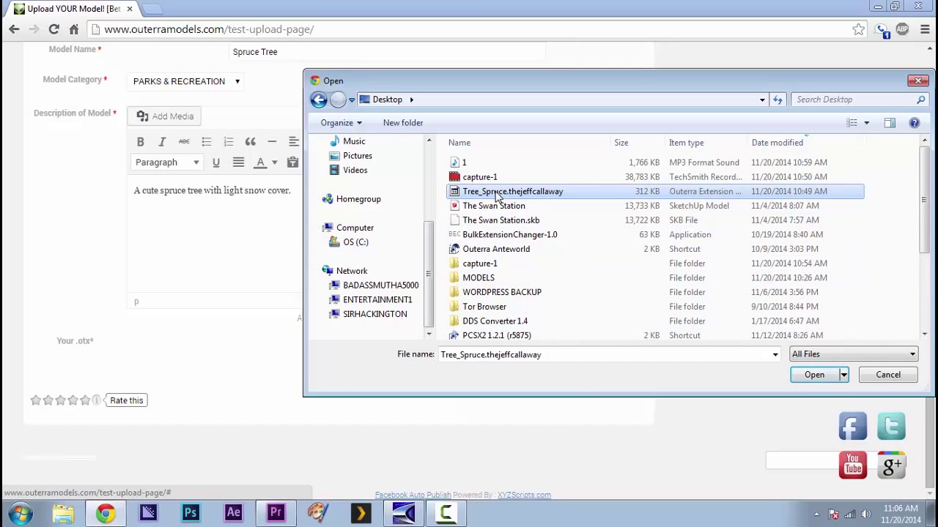
{"action": "left_click", "coordinate": [812, 375]}
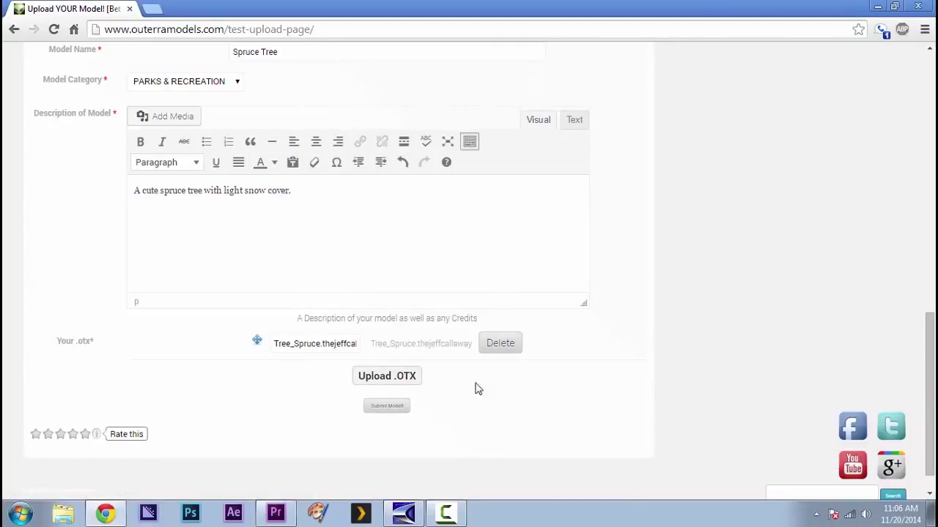
{"action": "left_click", "coordinate": [390, 407]}
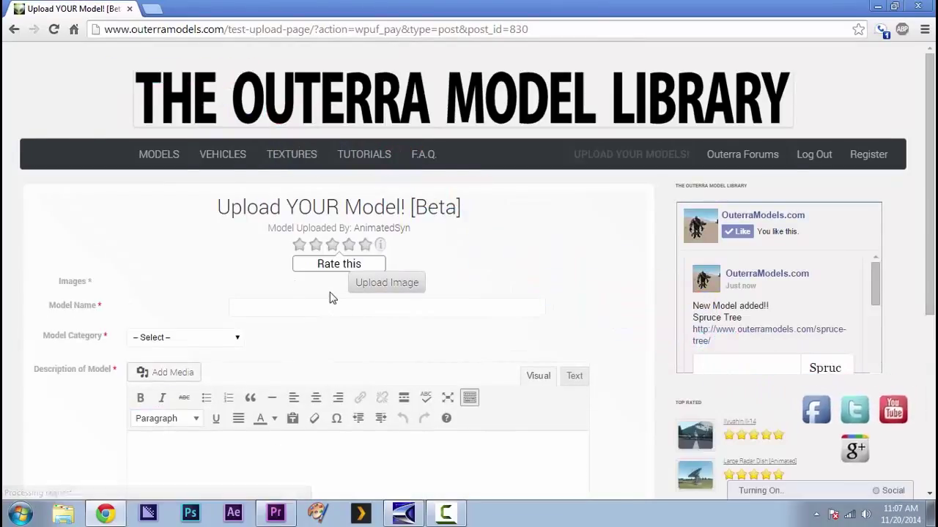
Step: Open the newly published Spruce Tree model's page from the home page listing
{"action": "mouse_move", "coordinate": [162, 155]}
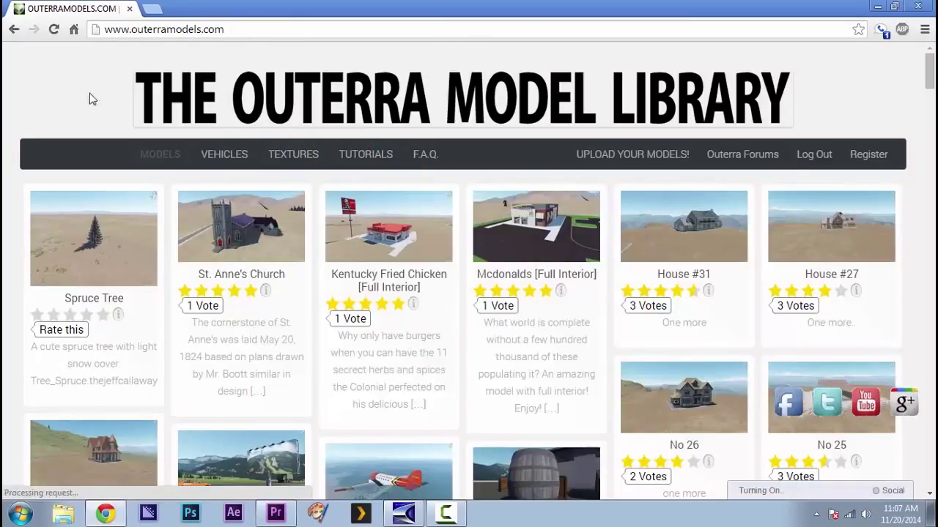
{"action": "left_click", "coordinate": [97, 249]}
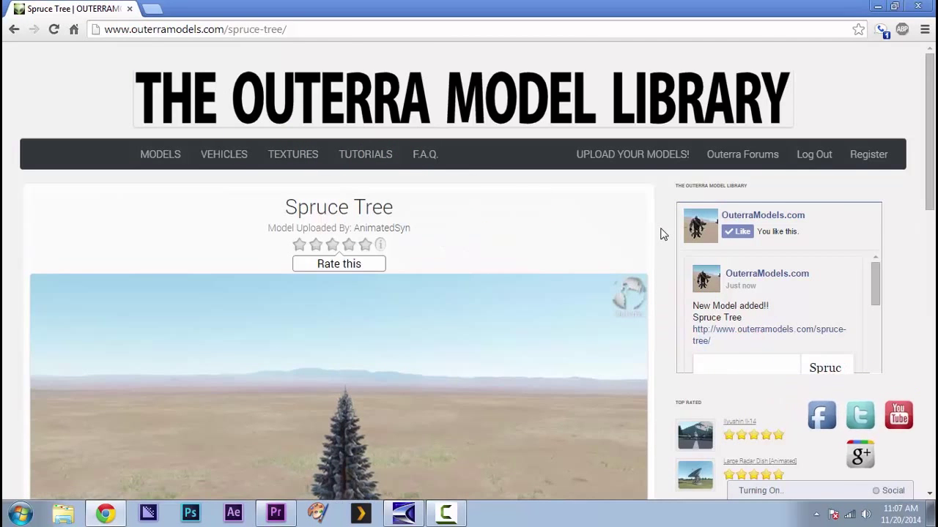
Step: Check the Spruce Tree page down to its 312 kB .otx download, then minimize the browser to the desktop
{"action": "scroll", "coordinate": [662, 236], "scroll_direction": "down", "scroll_amount": 5}
{"action": "scroll", "coordinate": [655, 242], "scroll_direction": "down", "scroll_amount": 2}
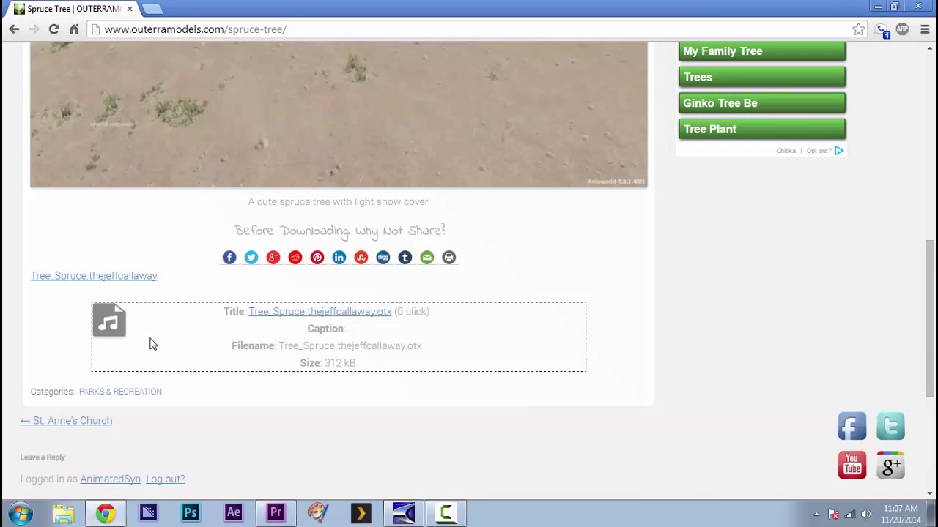
{"action": "scroll", "coordinate": [661, 331], "scroll_direction": "up", "scroll_amount": 7}
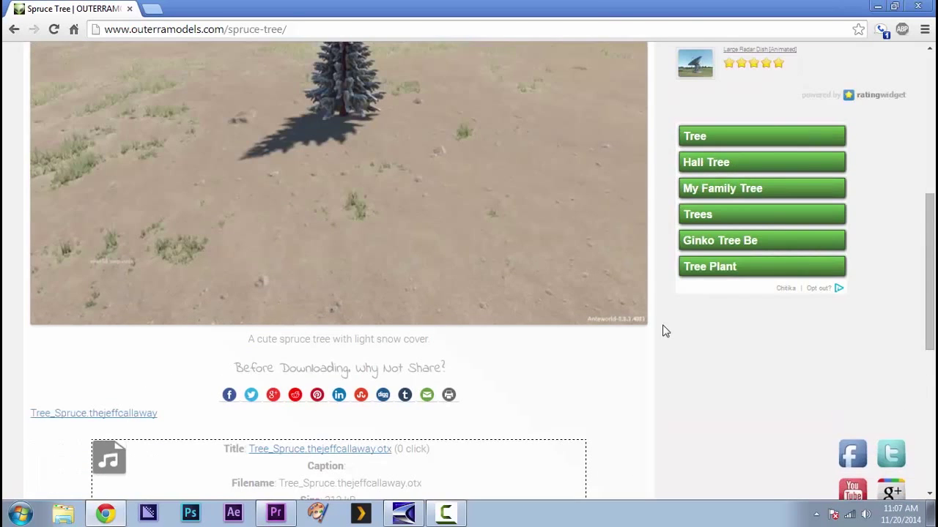
{"action": "scroll", "coordinate": [661, 331], "scroll_direction": "up", "scroll_amount": 1}
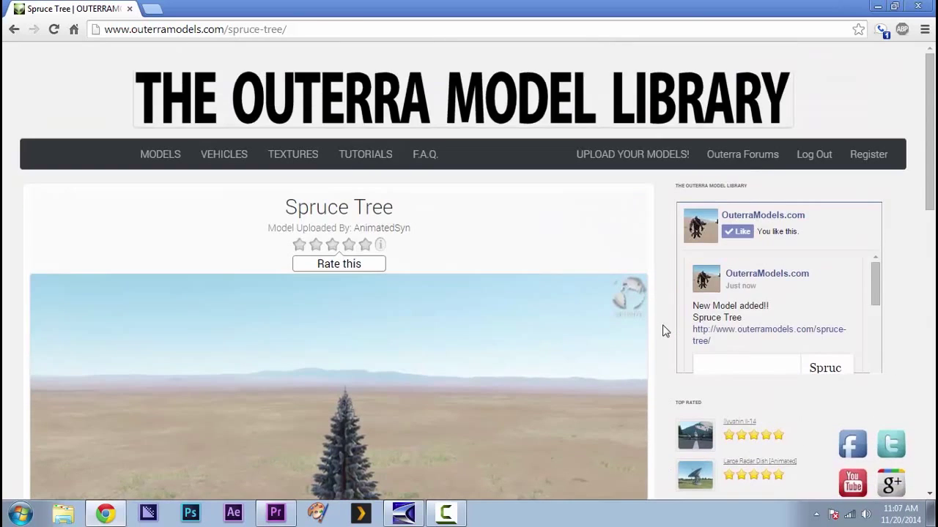
{"action": "scroll", "coordinate": [662, 331], "scroll_direction": "down", "scroll_amount": 1}
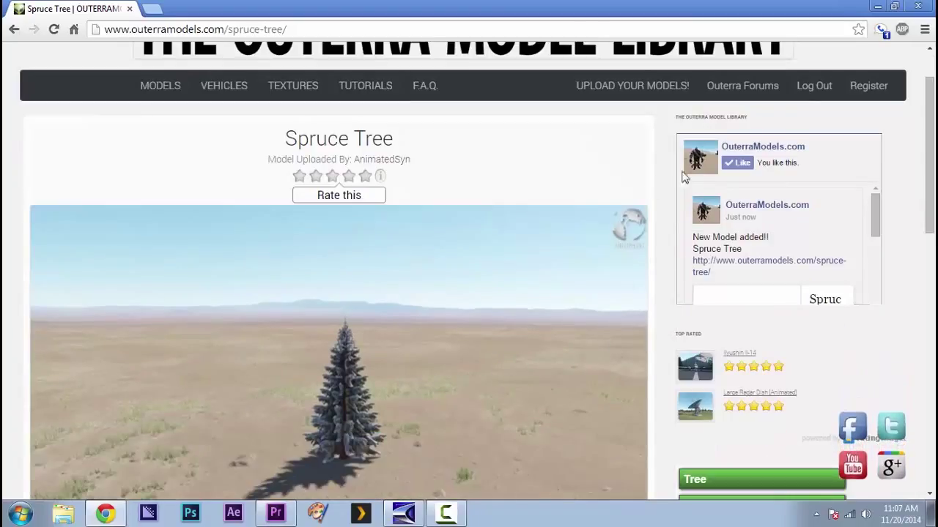
{"action": "left_click", "coordinate": [874, 7]}
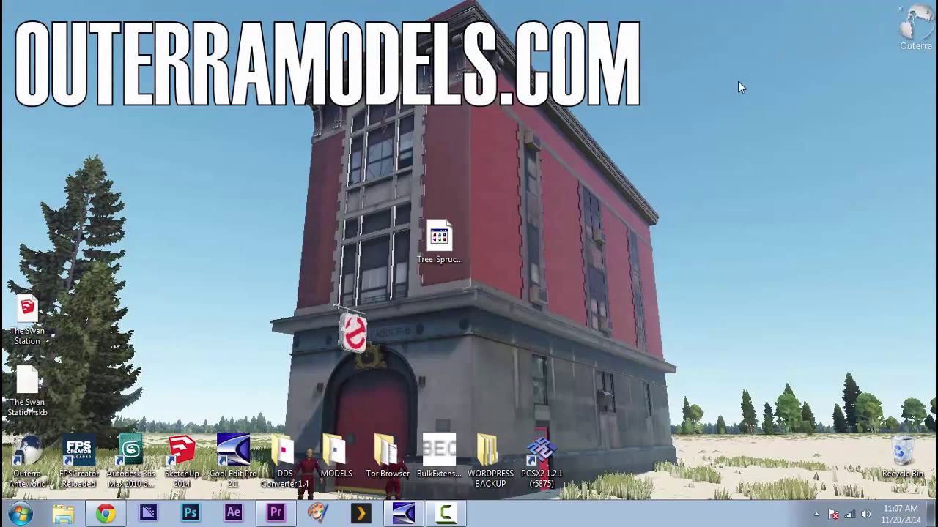